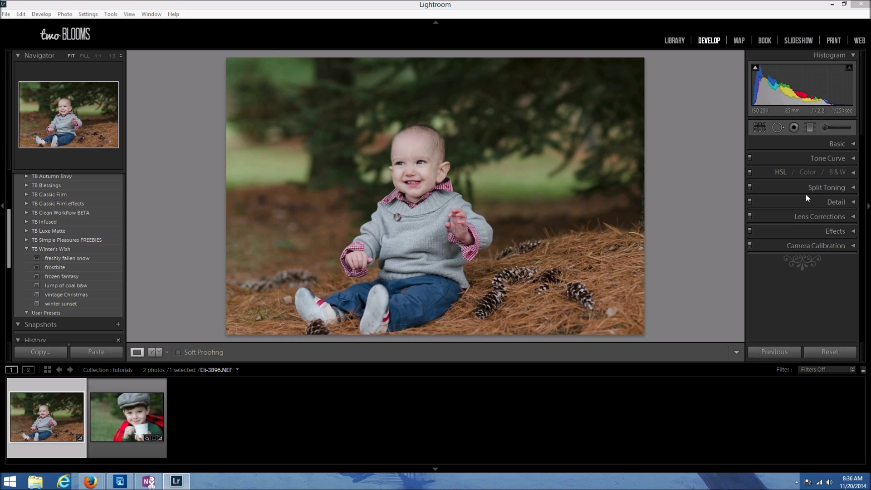
Raise Sharpening Amount to 86 and Masking to 30, then apply the 'freshly fallen snow' preset
click(852, 203)
drag(813, 249, 811, 251)
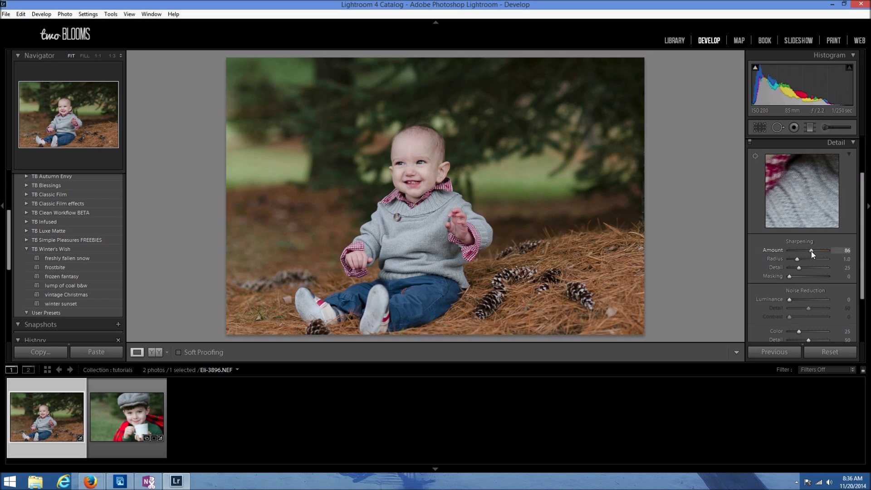
click(801, 276)
click(853, 141)
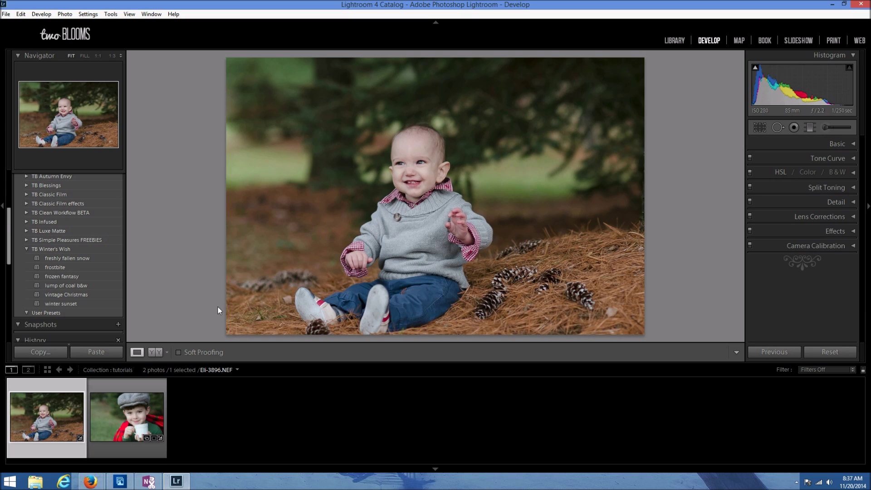
click(98, 257)
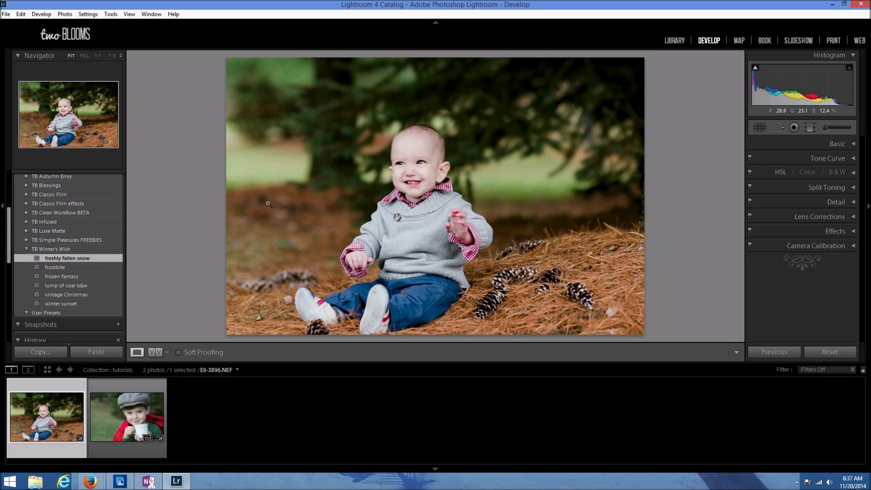
Select the Adjustment Brush and set its effect to TB Gently falling snow
click(825, 128)
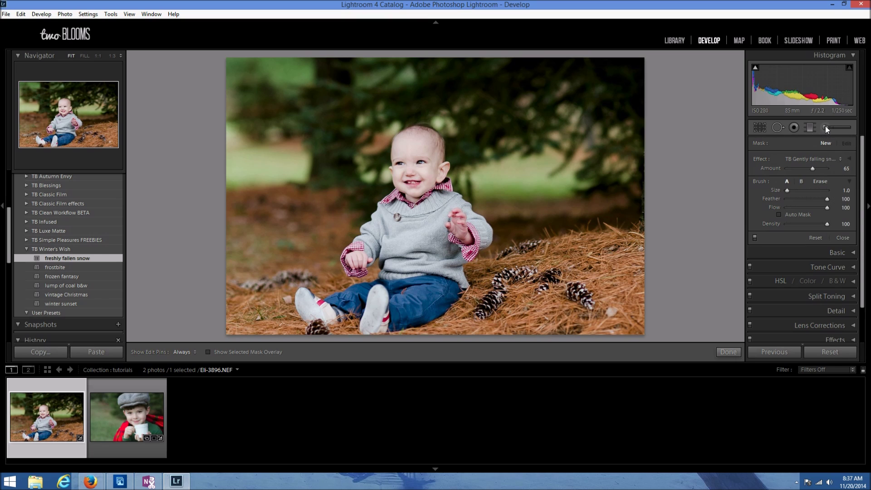
click(840, 160)
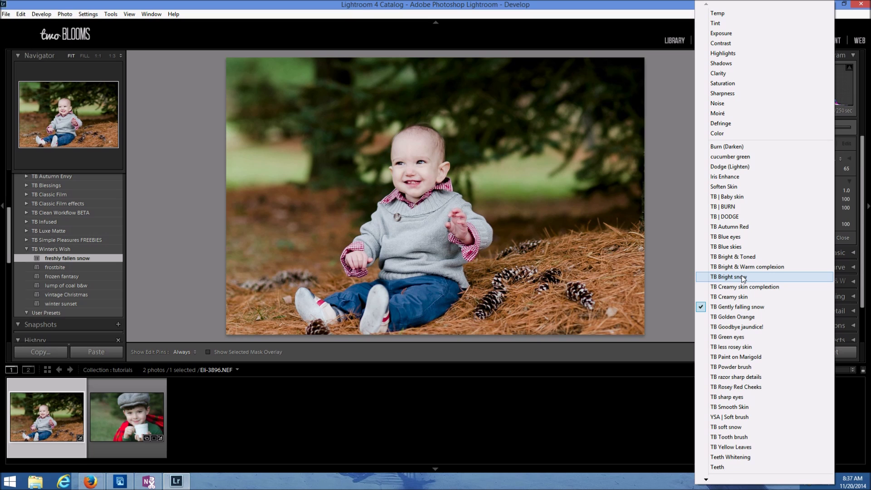
click(748, 308)
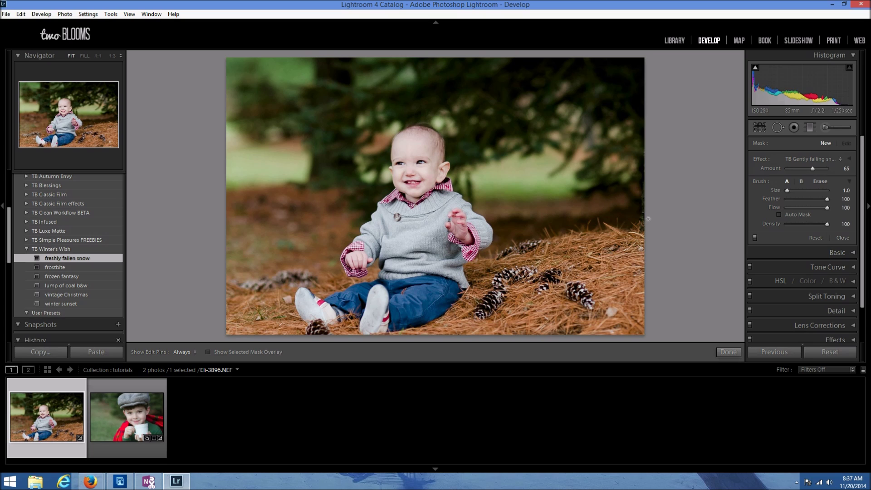
Set the adjustment brush size to about 12–14
scroll(600, 235, up, 6)
scroll(607, 249, up, 1)
scroll(282, 127, up, 5)
scroll(502, 120, down, 1)
scroll(596, 148, up, 3)
drag(793, 190, 789, 192)
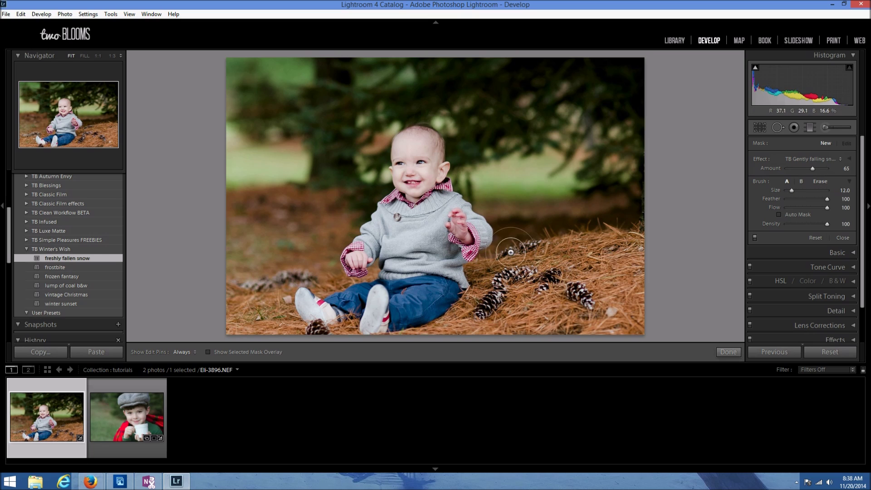
scroll(256, 281, up, 1)
Paint snow patches at the lower-left and lower-right, then dab spots across the trees and edges
drag(249, 306, 238, 315)
scroll(314, 182, up, 1)
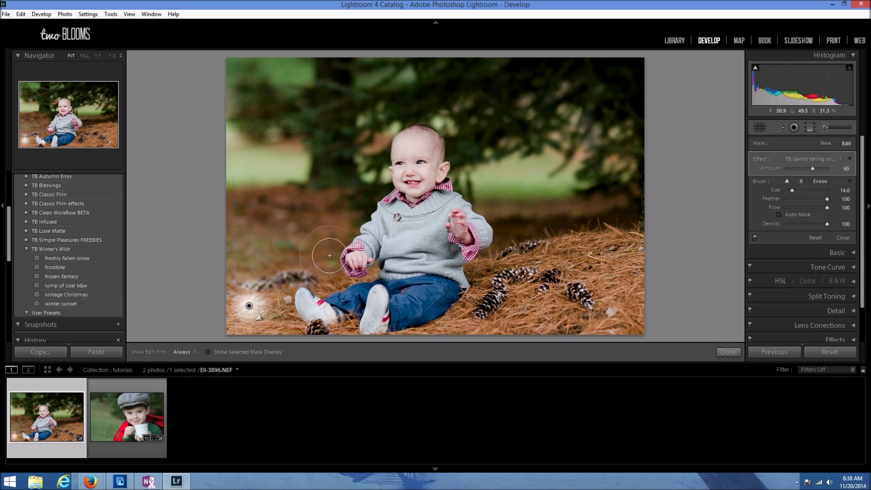
drag(607, 334, 618, 313)
click(535, 117)
click(623, 77)
click(312, 122)
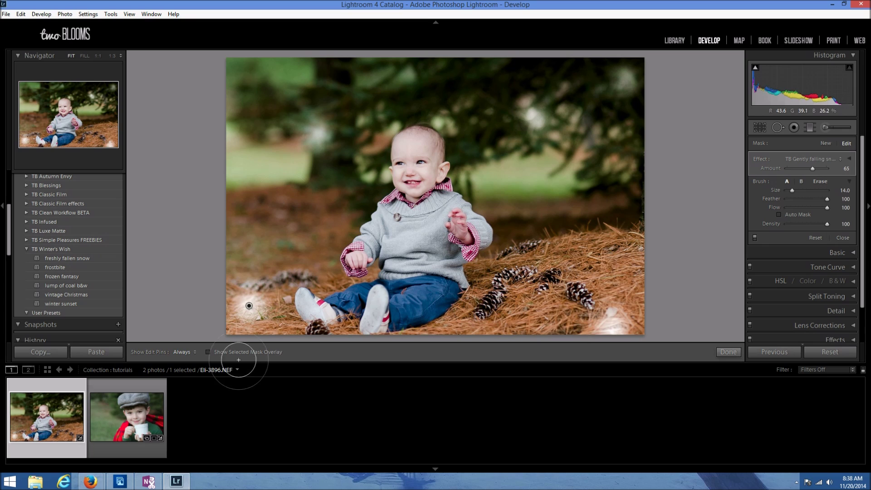
click(526, 231)
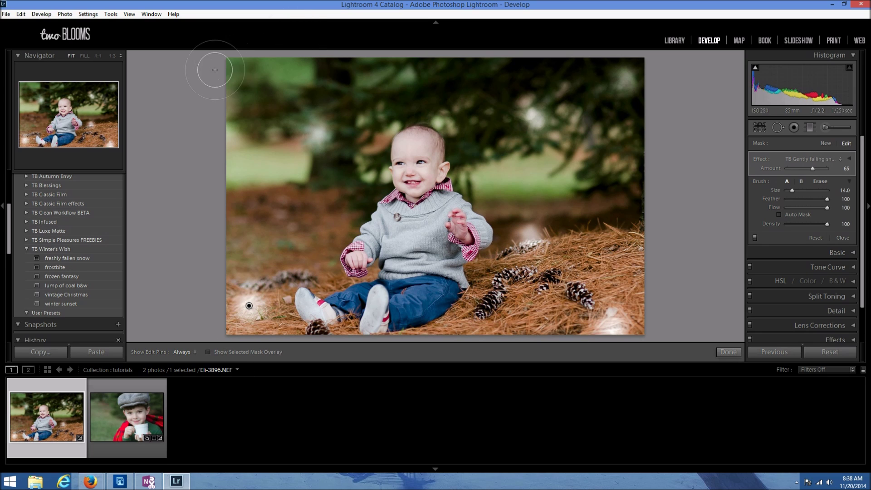
click(233, 71)
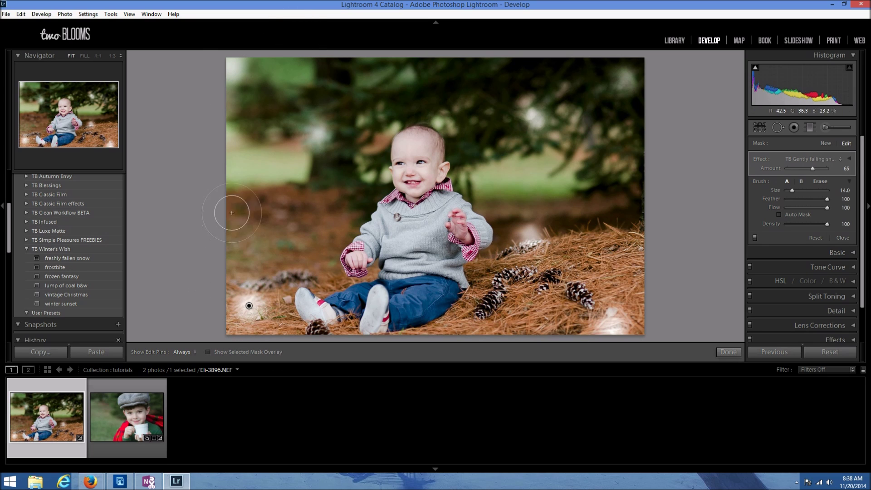
click(238, 200)
click(619, 187)
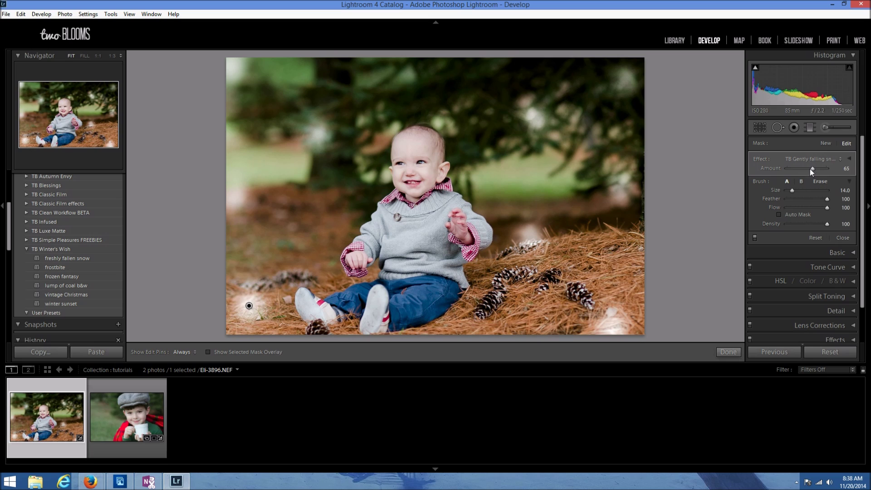
Lower the Gently falling snow brush effect Amount to 48
drag(812, 169, 808, 169)
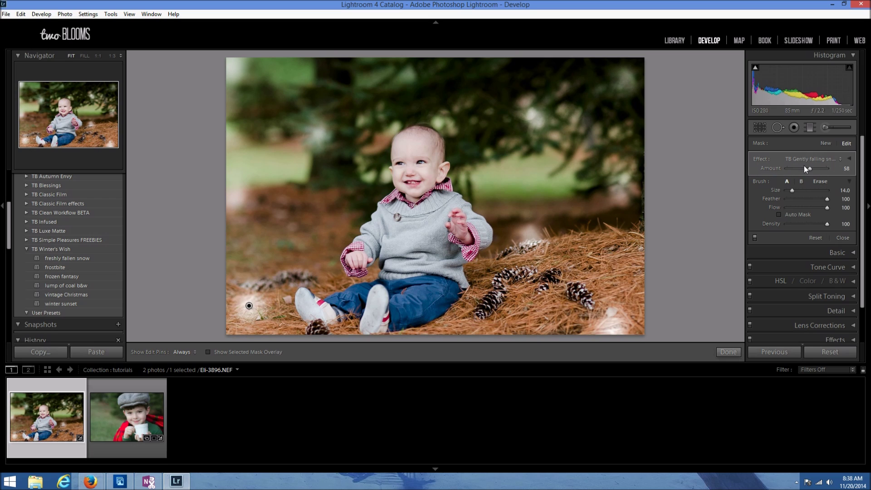
click(850, 158)
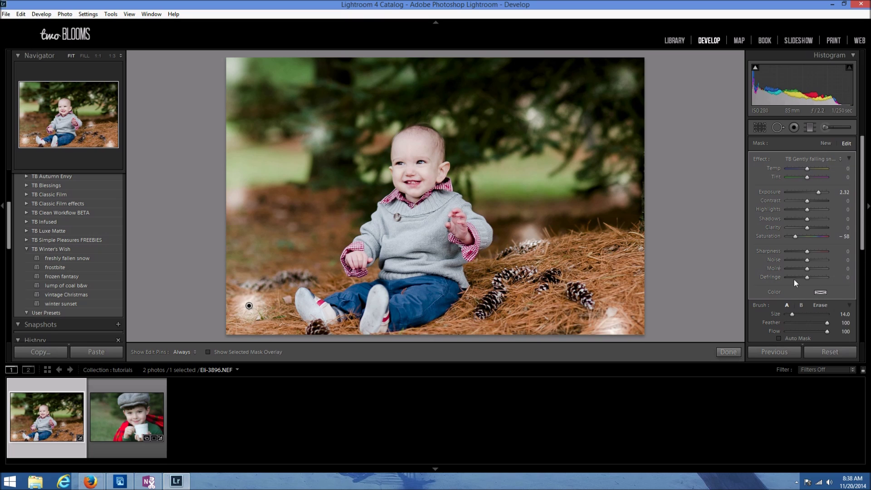
click(847, 159)
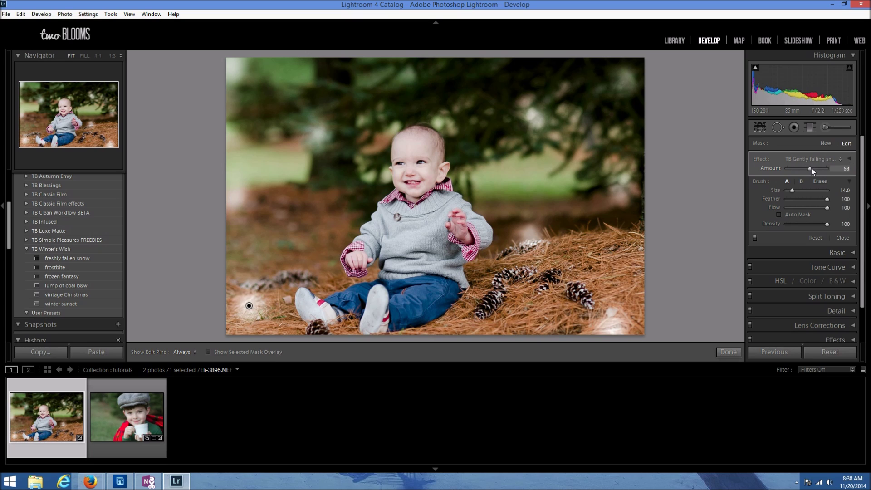
drag(810, 168, 807, 168)
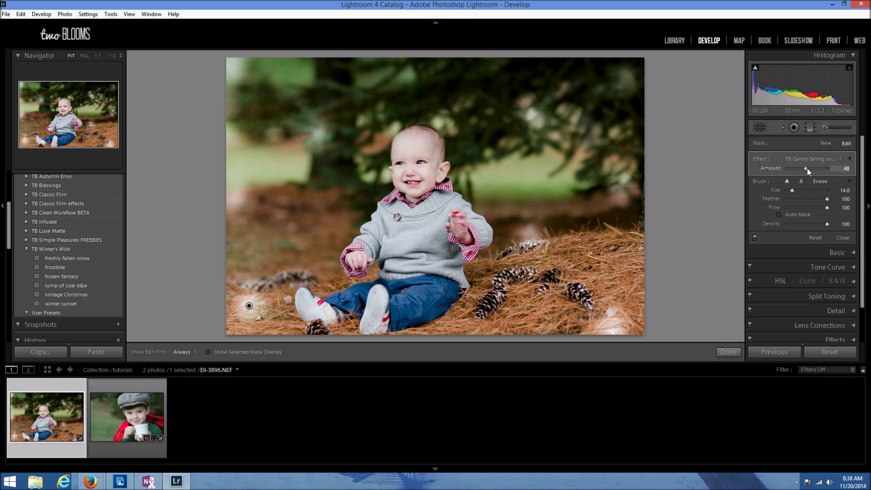
Shrink the brush and dab small snow spots on the trees, sweater shoulder and pine needles
scroll(511, 145, down, 5)
scroll(466, 91, down, 2)
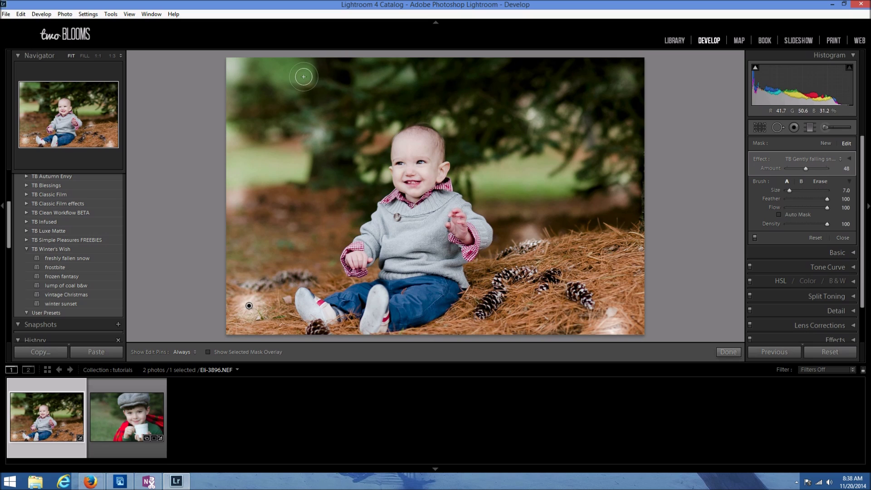
scroll(351, 75, down, 1)
click(261, 236)
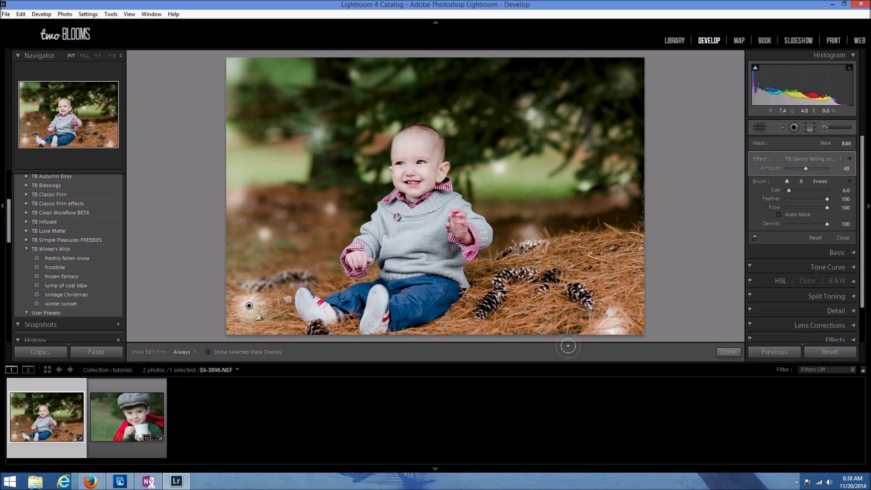
click(378, 214)
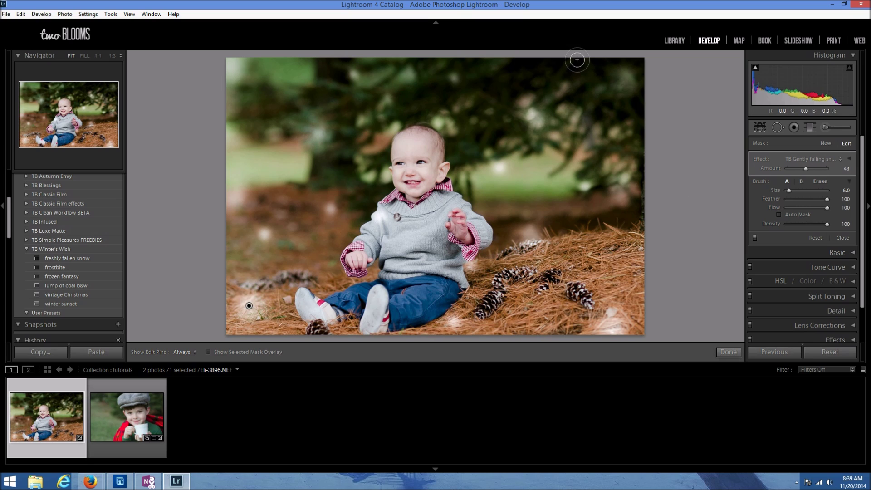
click(635, 239)
scroll(536, 168, down, 3)
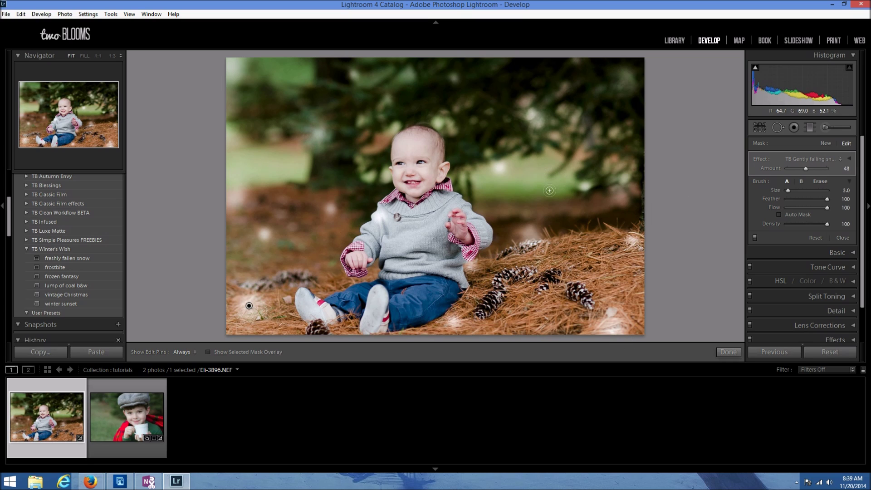
click(292, 90)
click(269, 166)
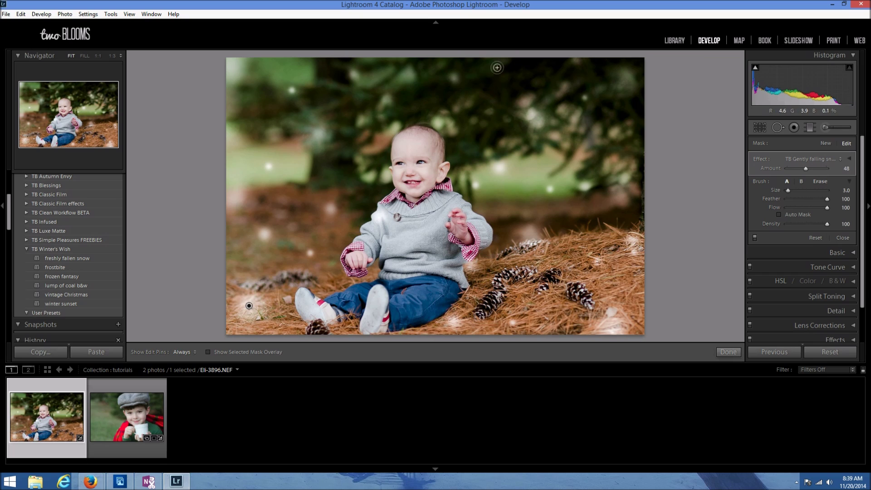
Dot tiny snowflakes across the left background, lower left and right side
scroll(313, 125, down, 4)
click(273, 131)
click(275, 69)
click(241, 248)
click(512, 184)
click(553, 218)
click(608, 215)
Enlarge the brush and paint soft snow patches along the lower-right edge and in the trees
scroll(301, 229, up, 5)
key(h)
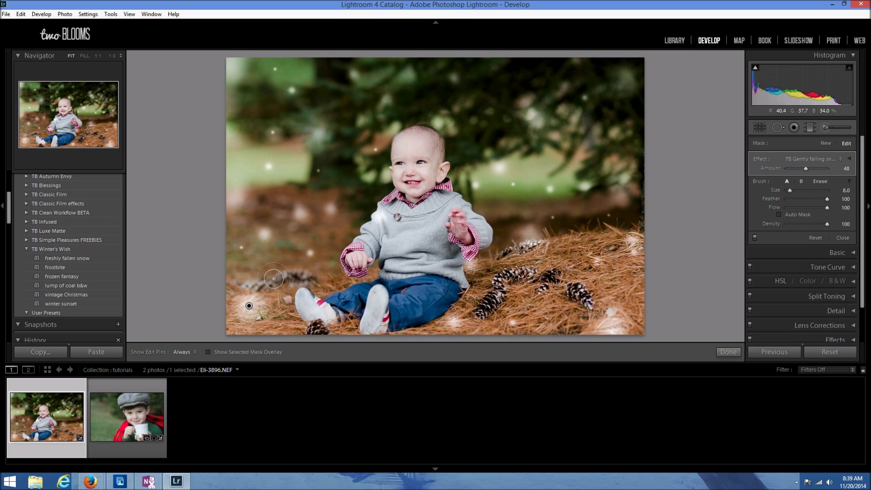
scroll(267, 282, up, 2)
key(h)
scroll(263, 339, up, 1)
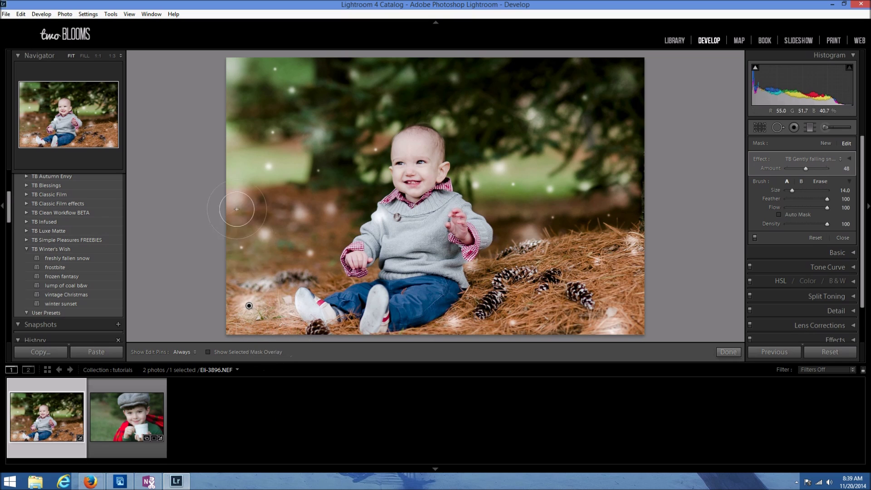
scroll(576, 261, up, 3)
drag(630, 247, 635, 313)
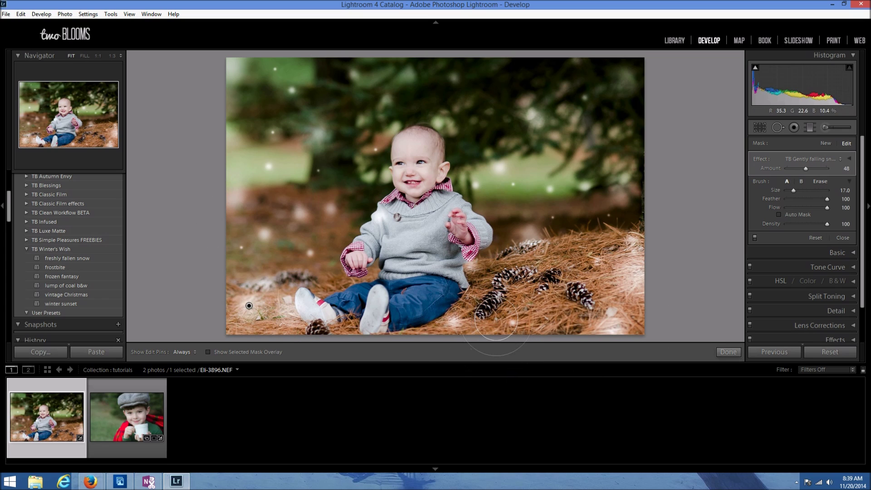
scroll(496, 325, down, 1)
scroll(531, 145, down, 2)
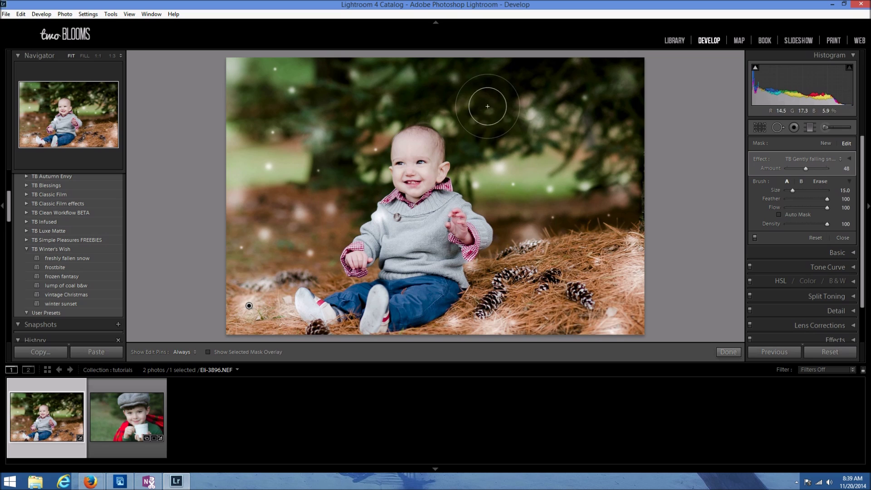
drag(492, 93, 485, 115)
key(h)
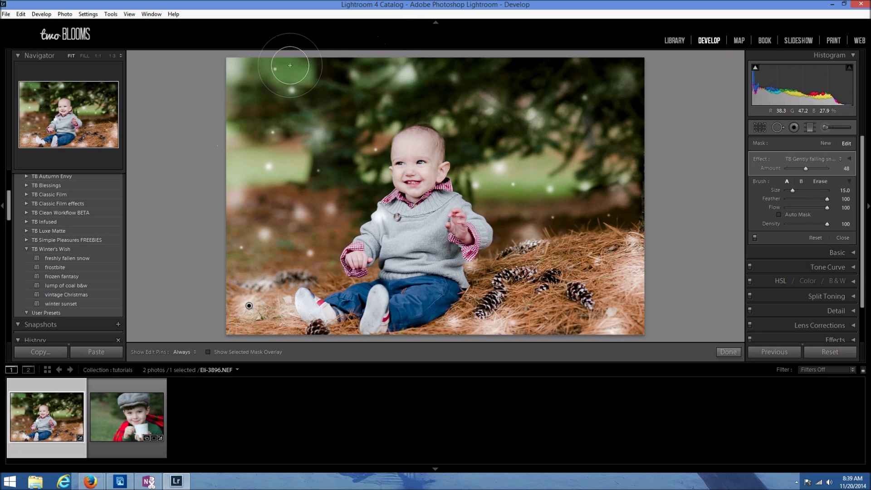
key(h)
scroll(556, 156, down, 4)
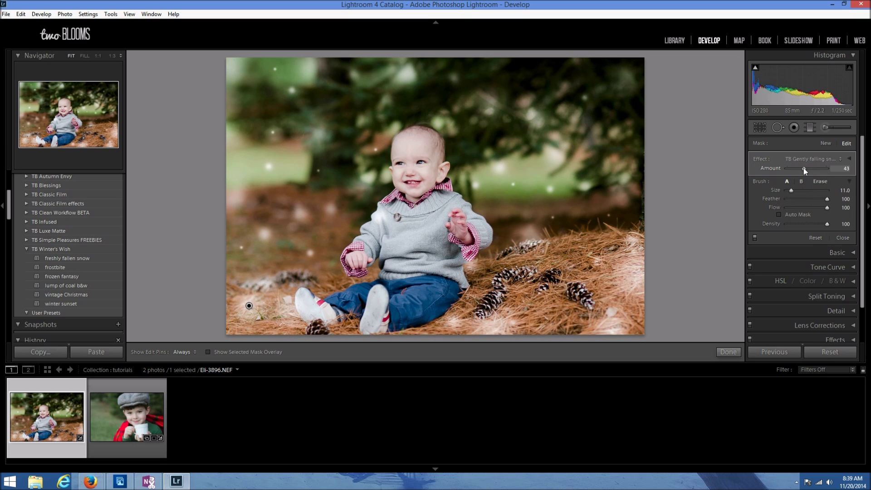
Set snow Amount to 42, finish the brush, compare Before & After, then open shoot-4018.NEF
drag(804, 168, 802, 168)
click(728, 352)
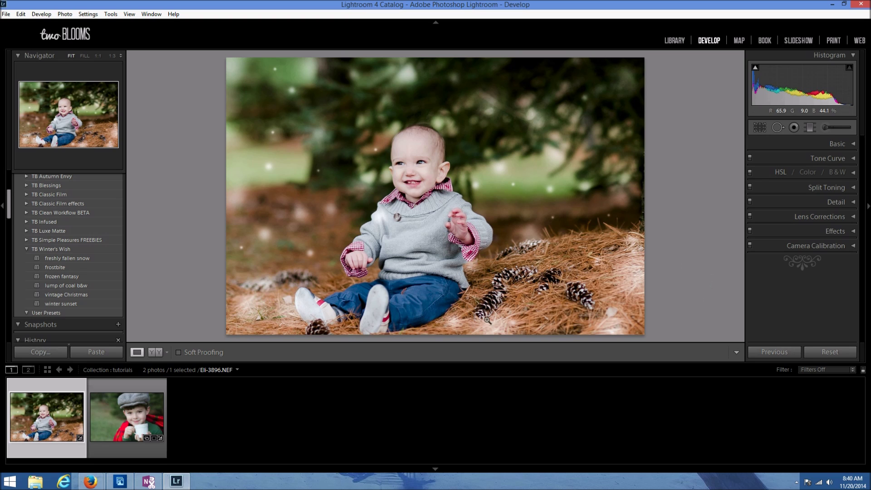
click(157, 352)
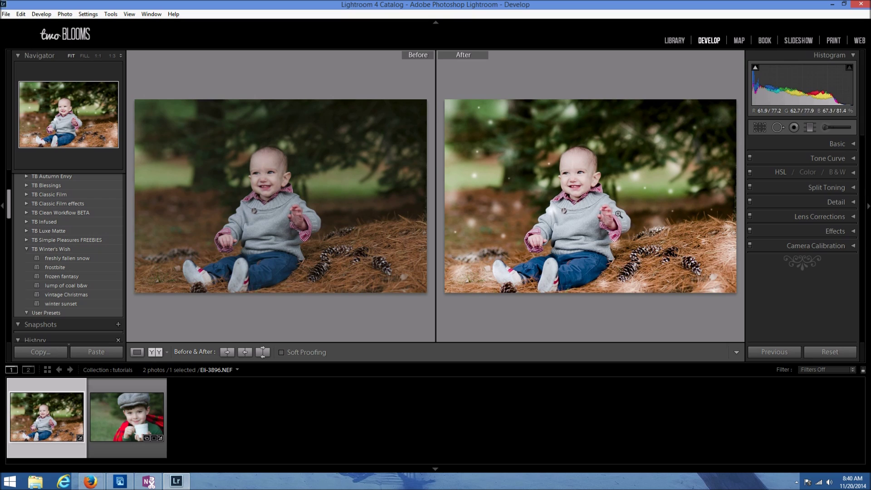
click(136, 353)
click(125, 431)
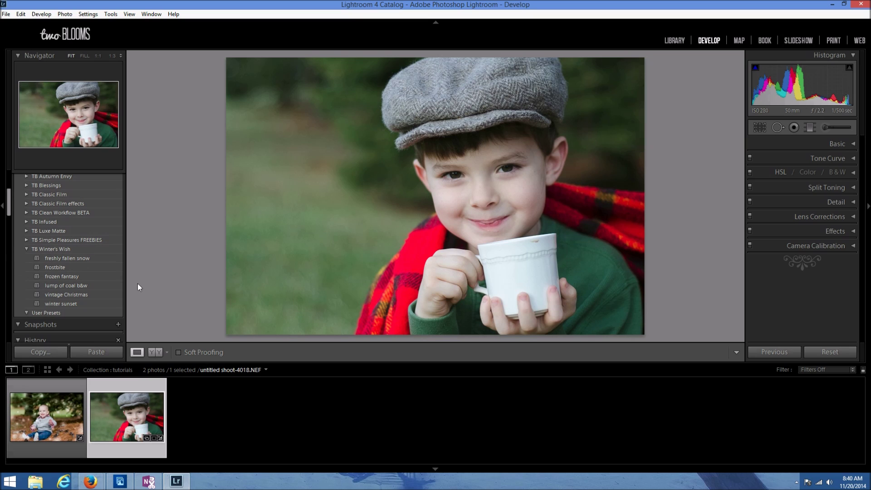
Apply the vintage Christmas preset and raise Exposure to +0.24
click(87, 294)
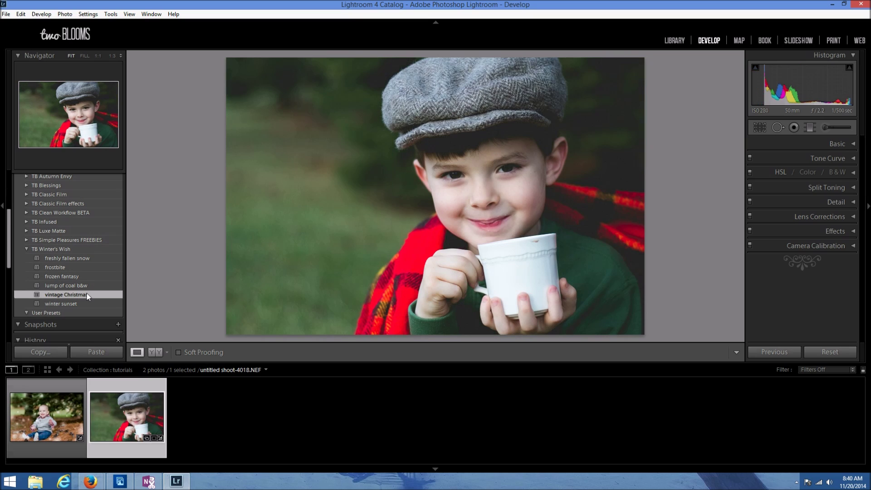
click(851, 144)
drag(808, 218, 810, 218)
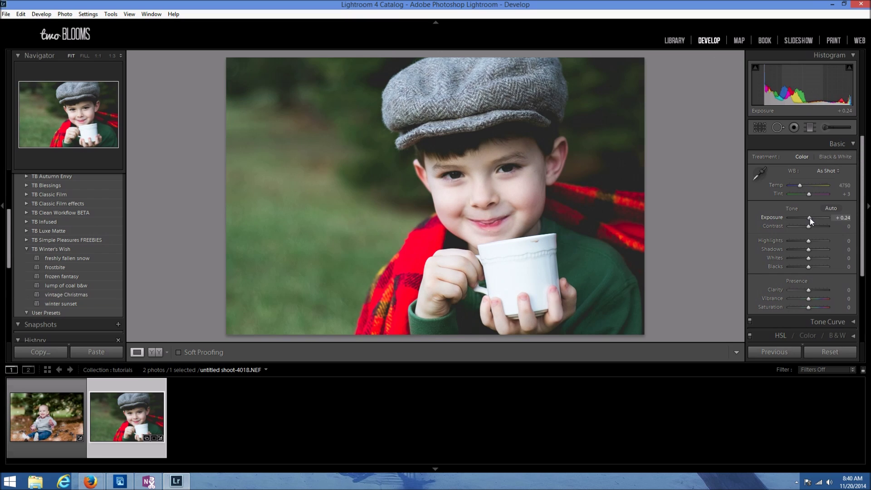
Lower the Sharpening Amount to 89 with Masking at 18
click(853, 144)
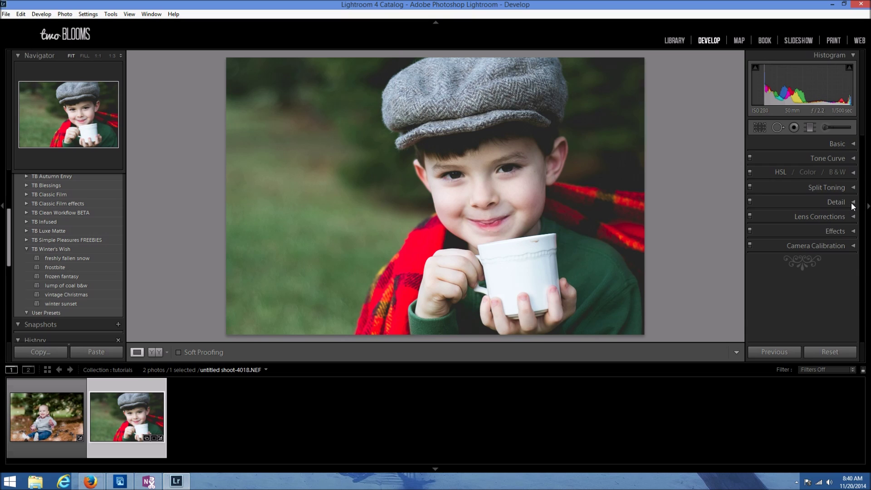
click(852, 201)
drag(815, 251, 796, 279)
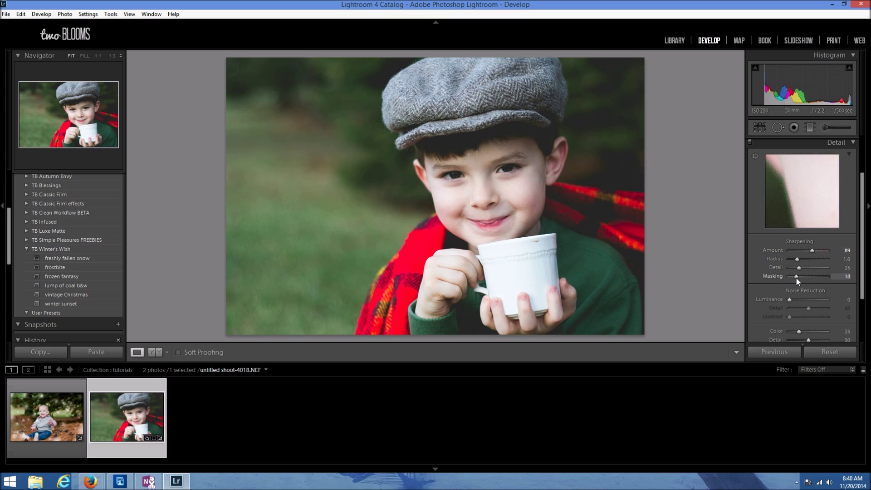
Switch to the Adjustment Brush with the TB Bright snow effect
click(853, 143)
click(826, 127)
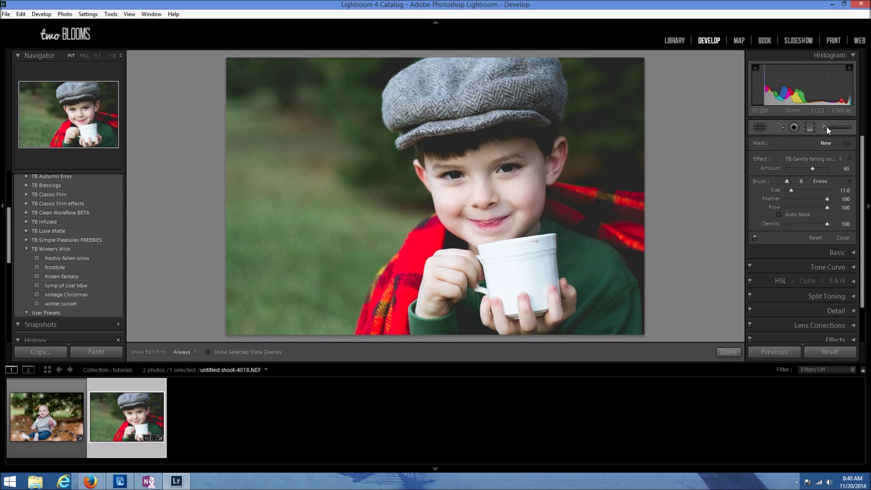
click(842, 159)
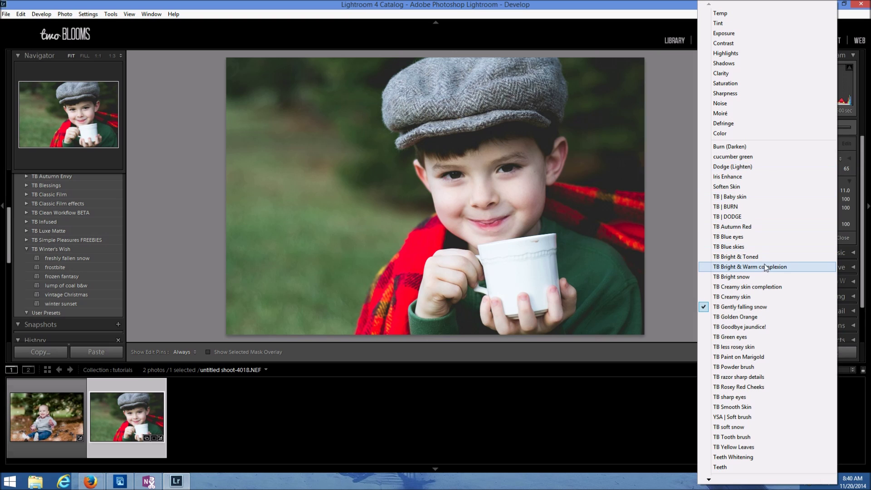
click(764, 276)
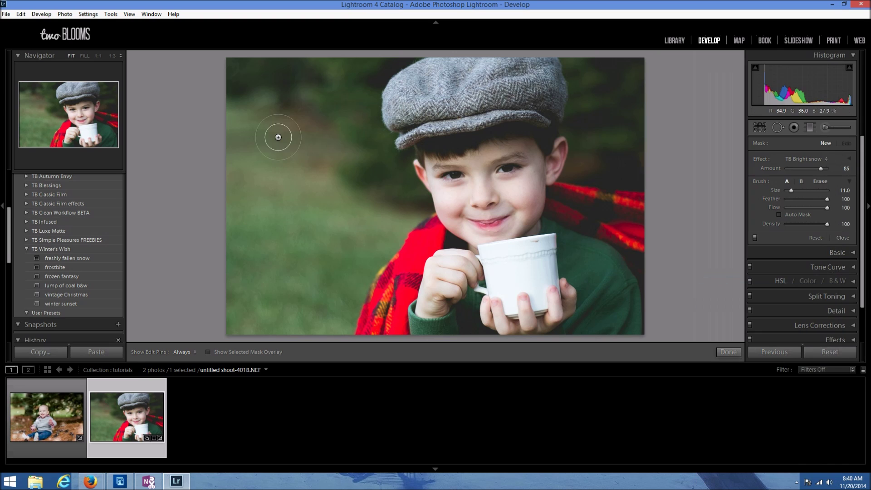
Paint bright snow spots on the upper-left, lower-left and top-right background, beside the scarf and mug
click(277, 145)
scroll(269, 224, up, 1)
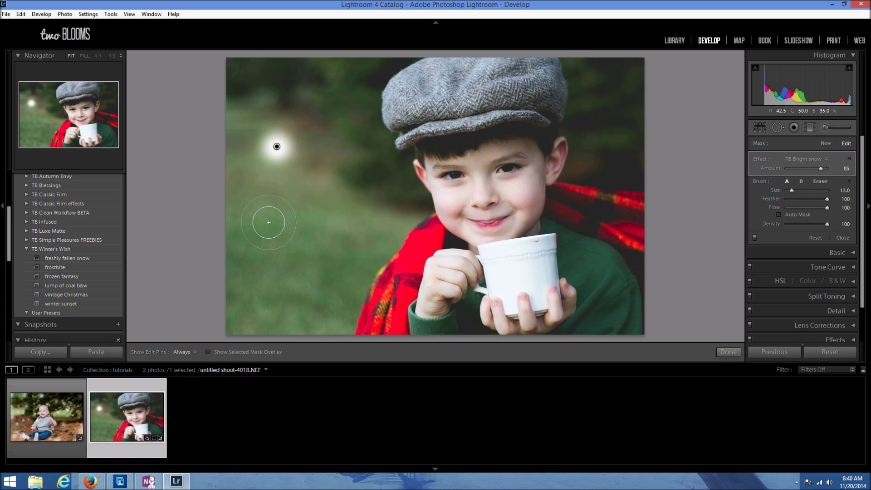
scroll(238, 309, up, 1)
click(238, 315)
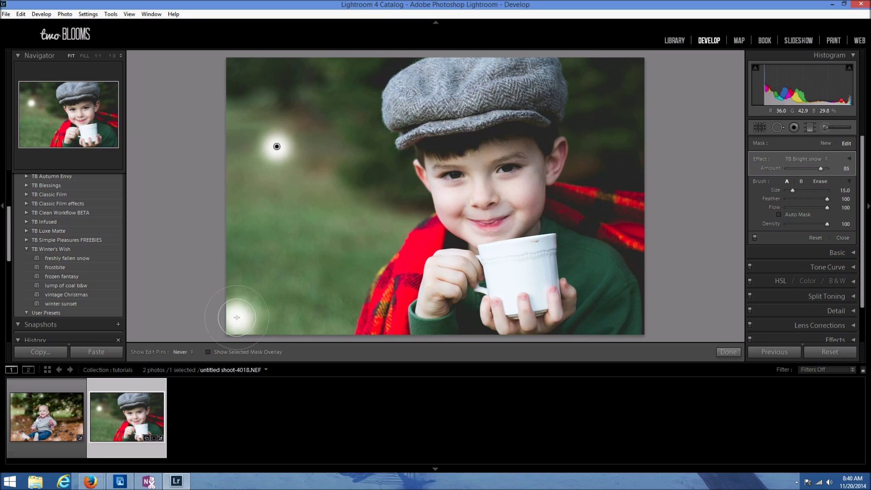
click(374, 240)
click(632, 68)
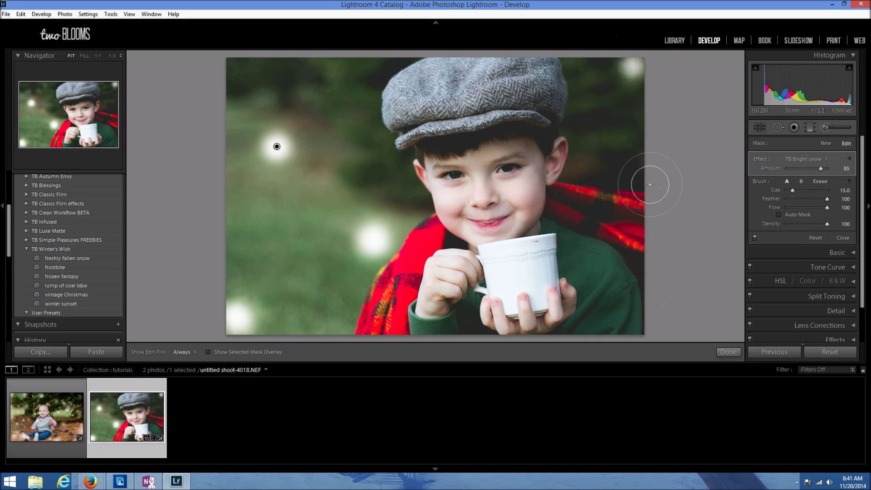
scroll(635, 187, up, 1)
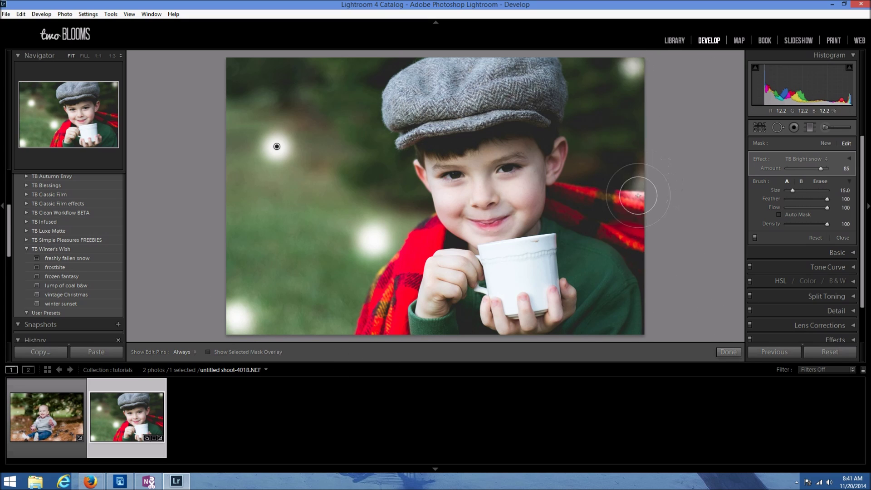
click(604, 325)
Lower the Bright snow brush Amount to 39
drag(816, 170, 801, 167)
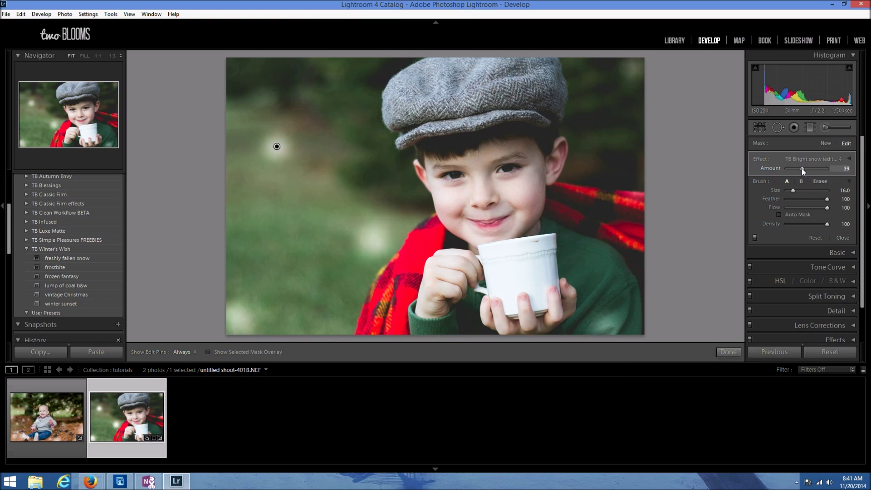
scroll(253, 107, up, 4)
key(h)
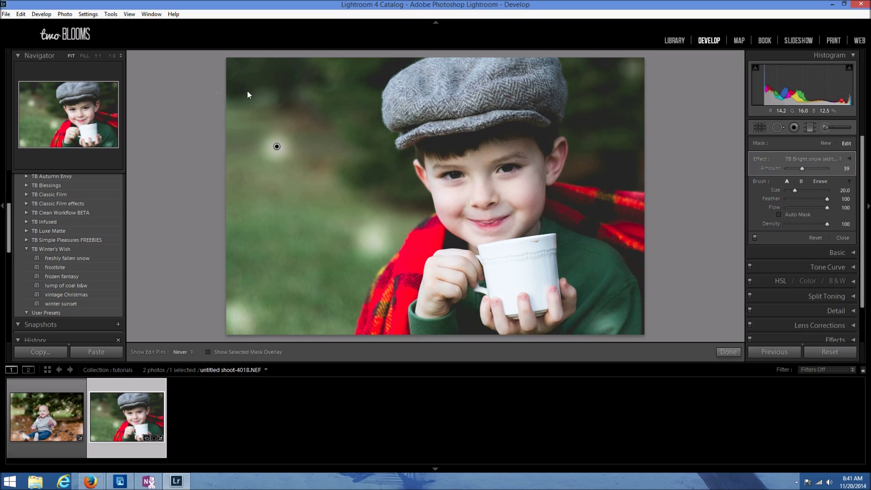
key(h)
Add small snow dots across the upper, left and right background and beside the boy's face
click(293, 255)
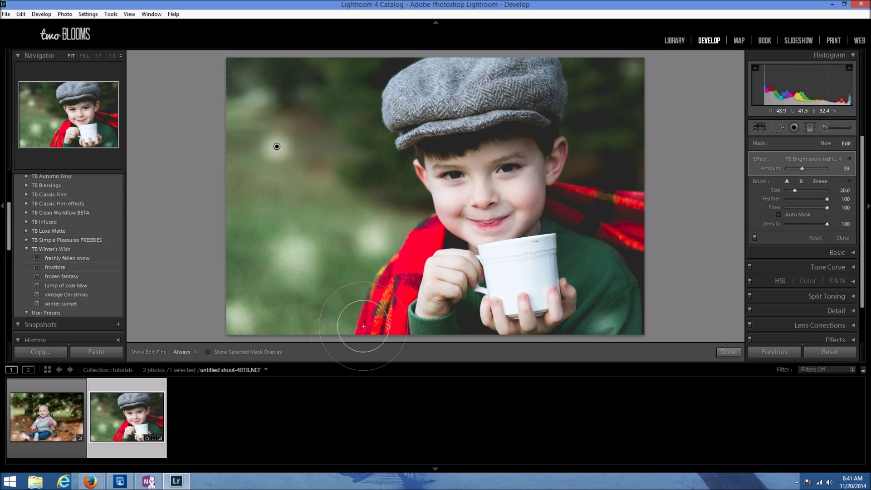
scroll(350, 132, down, 6)
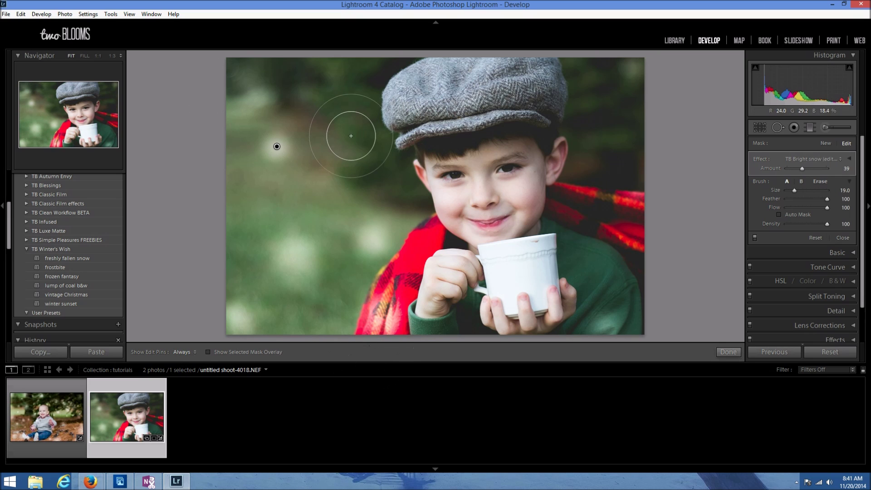
scroll(352, 78, down, 2)
click(356, 83)
click(354, 155)
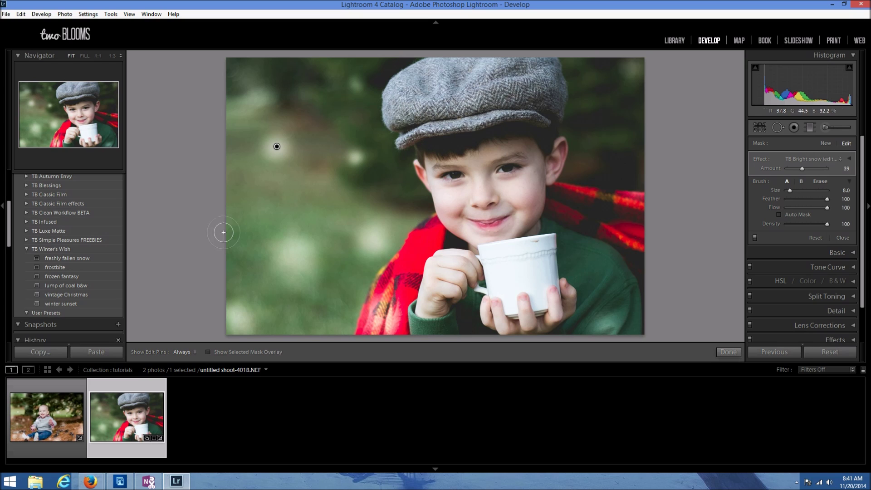
click(257, 202)
click(339, 280)
click(610, 80)
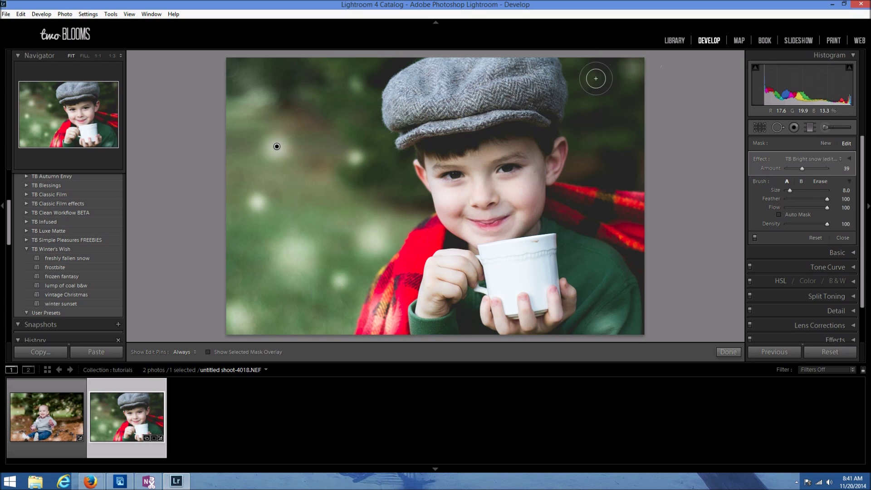
click(575, 154)
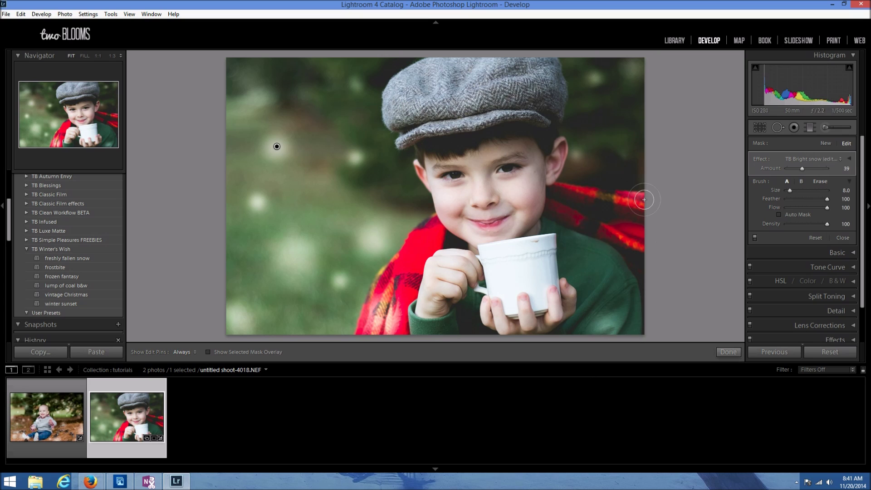
click(404, 212)
scroll(295, 162, down, 2)
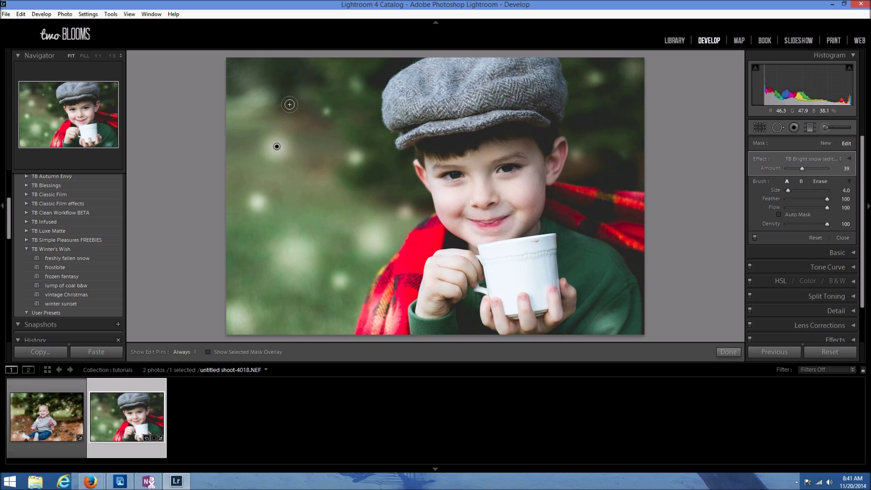
click(233, 227)
click(297, 314)
Paint tiny snowflakes in the background and a soft snow spot over the red scarf
scroll(377, 160, down, 1)
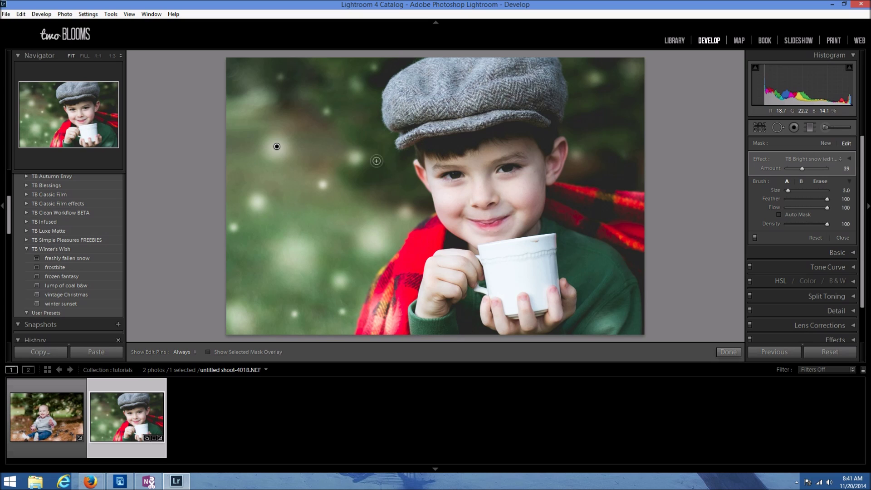
scroll(602, 125, down, 1)
scroll(583, 120, up, 2)
scroll(594, 114, down, 2)
click(306, 198)
click(252, 135)
click(331, 80)
scroll(301, 155, up, 3)
scroll(315, 136, up, 10)
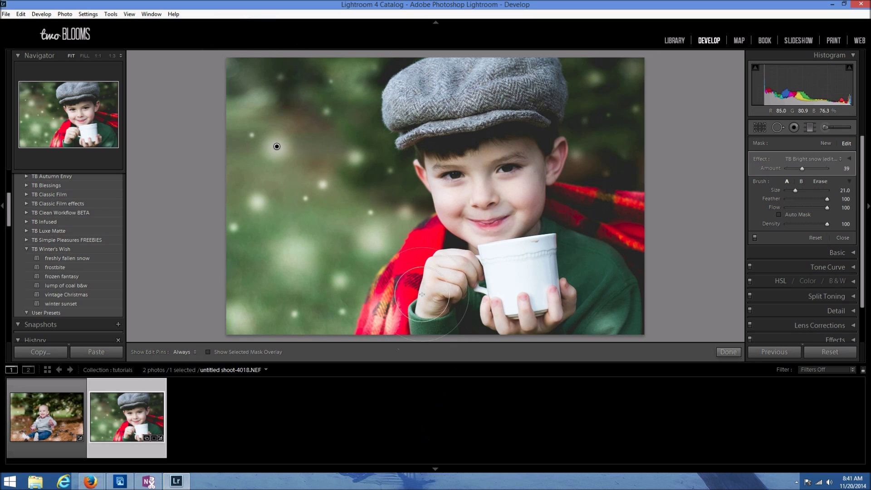
click(409, 251)
Add small snow dots at the lower-left and top-left, then finish the snow adjustment
scroll(585, 188, down, 2)
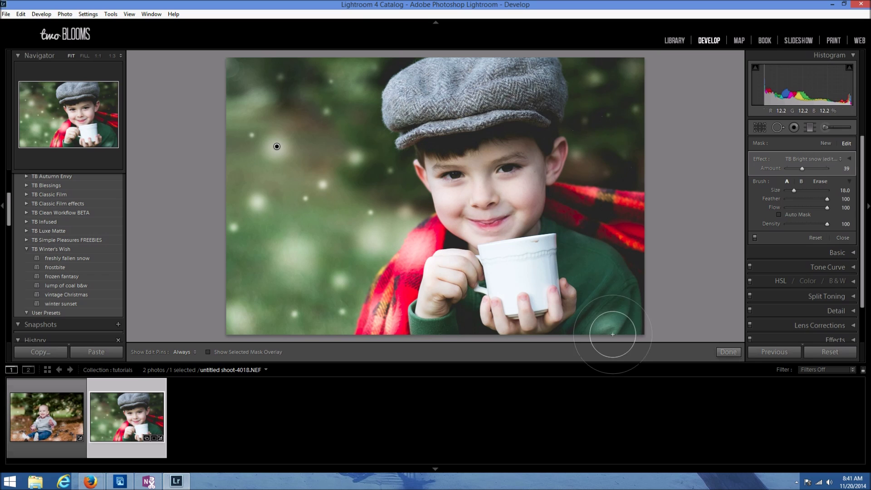
key(h)
key(h)
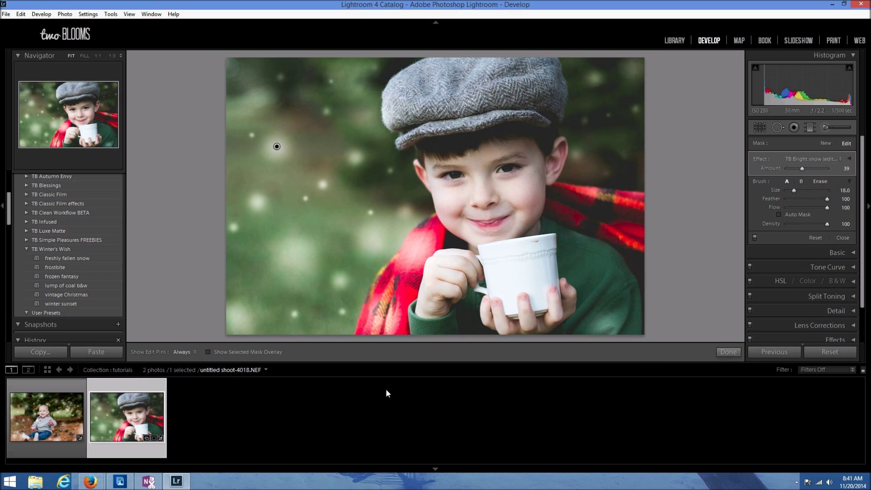
scroll(588, 184, down, 4)
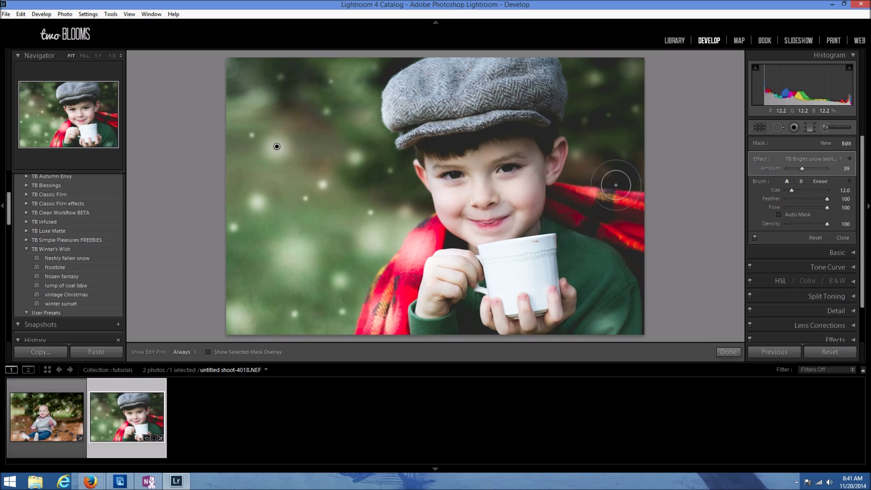
scroll(297, 301, down, 1)
scroll(272, 236, down, 3)
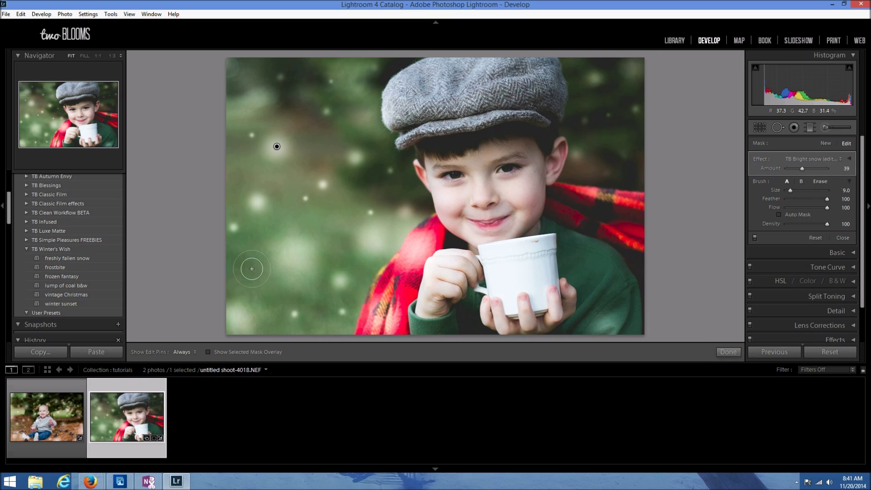
click(240, 269)
click(240, 79)
scroll(317, 313, down, 1)
click(727, 352)
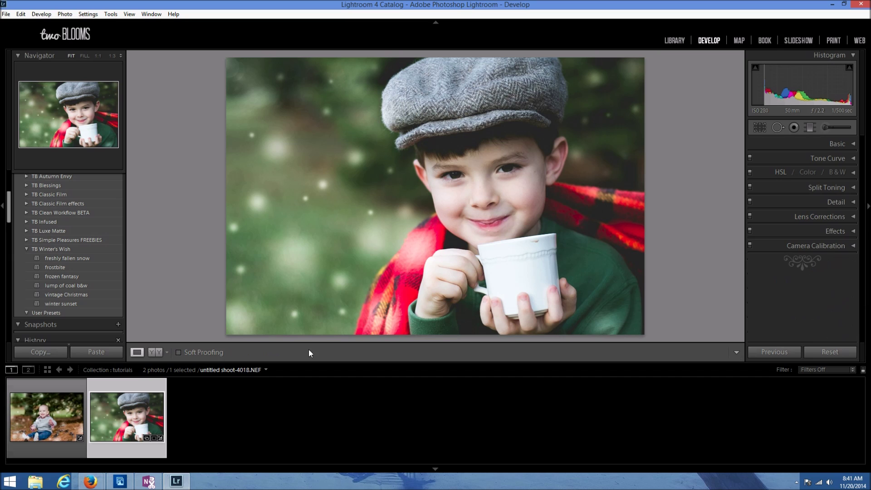
click(154, 352)
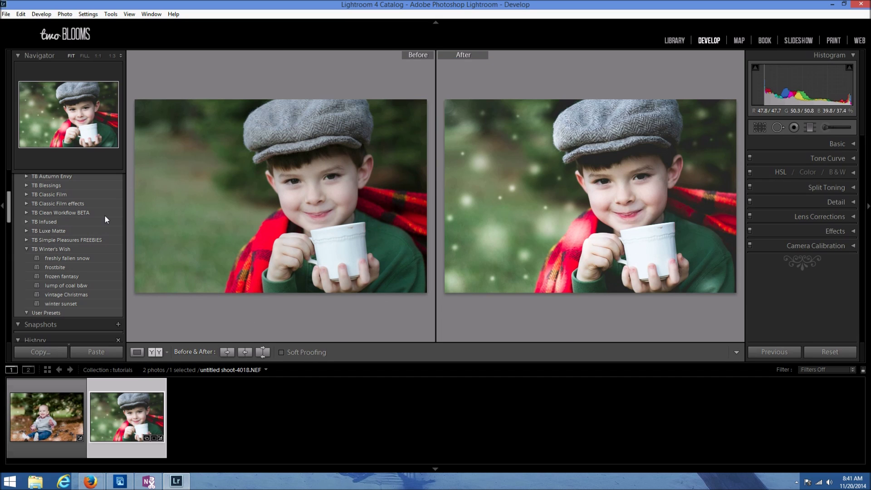
click(137, 352)
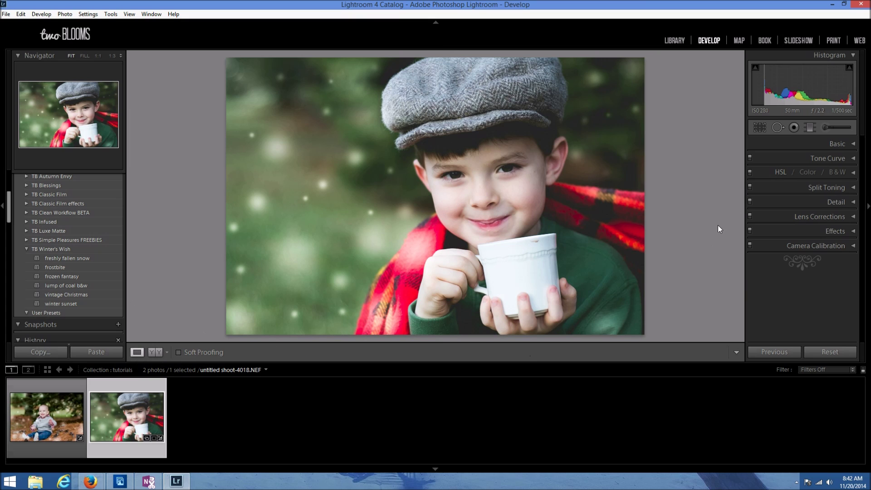